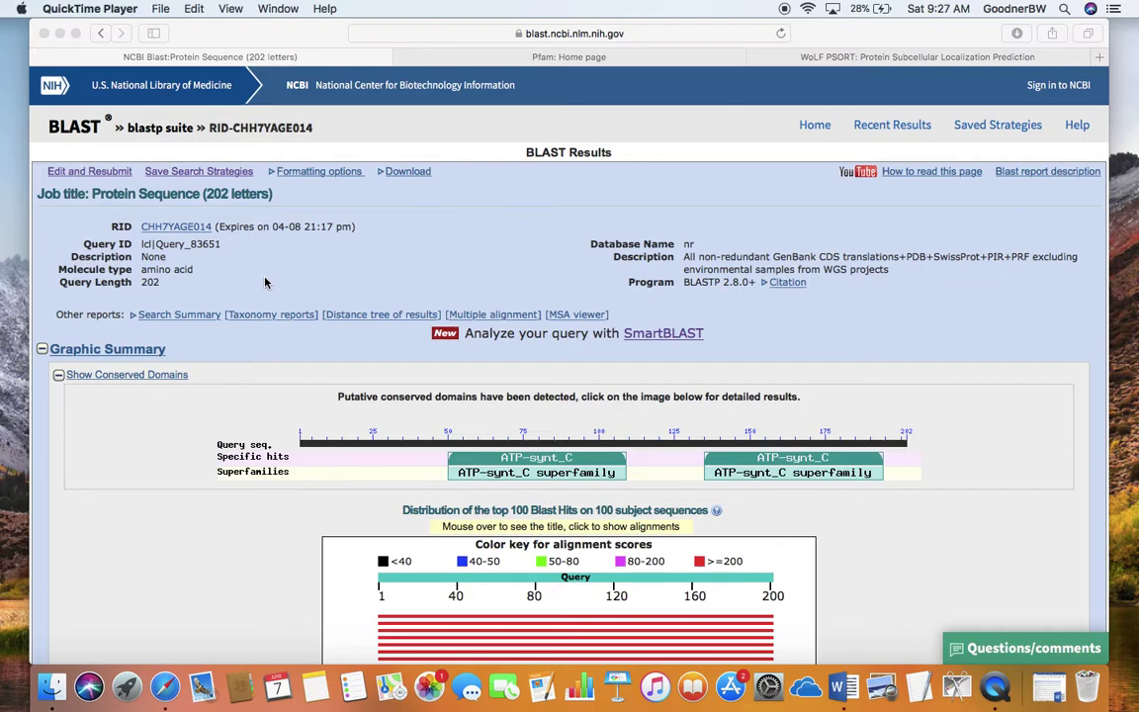
Review the BLAST results for the 202-letter protein query, including the graphic summary, the significant hits list and the first alignments
{"action": "scroll", "coordinate": [174, 456], "scroll_direction": "down", "scroll_amount": 8}
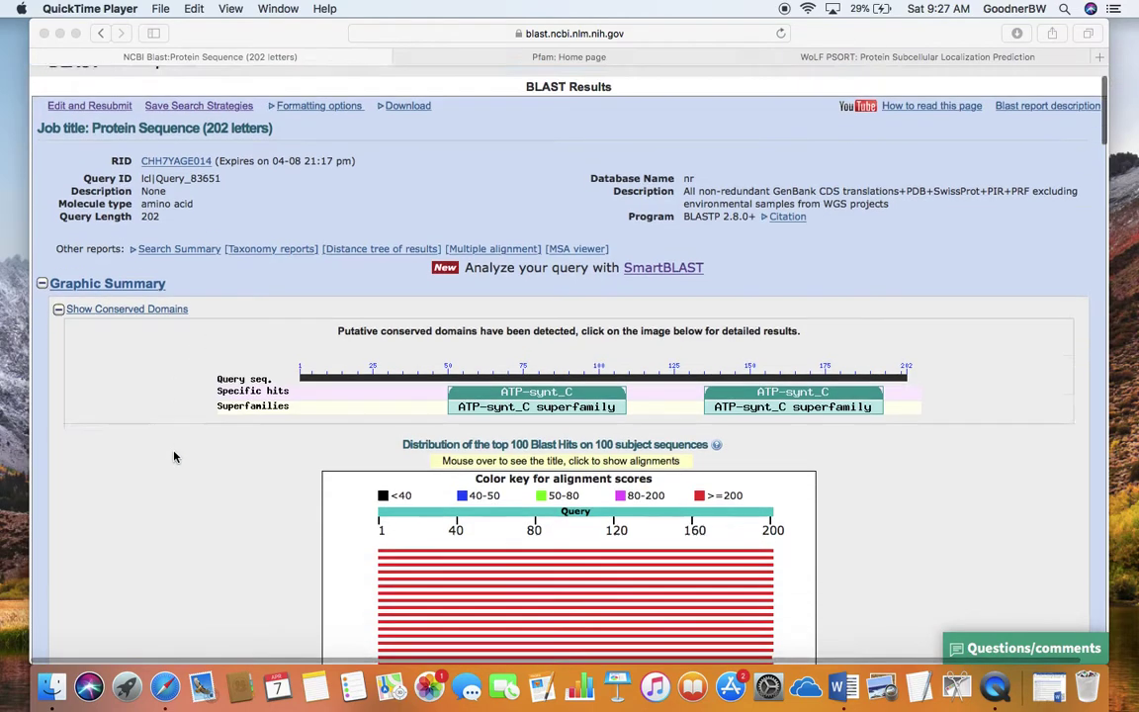
{"action": "scroll", "coordinate": [174, 457], "scroll_direction": "down", "scroll_amount": 10}
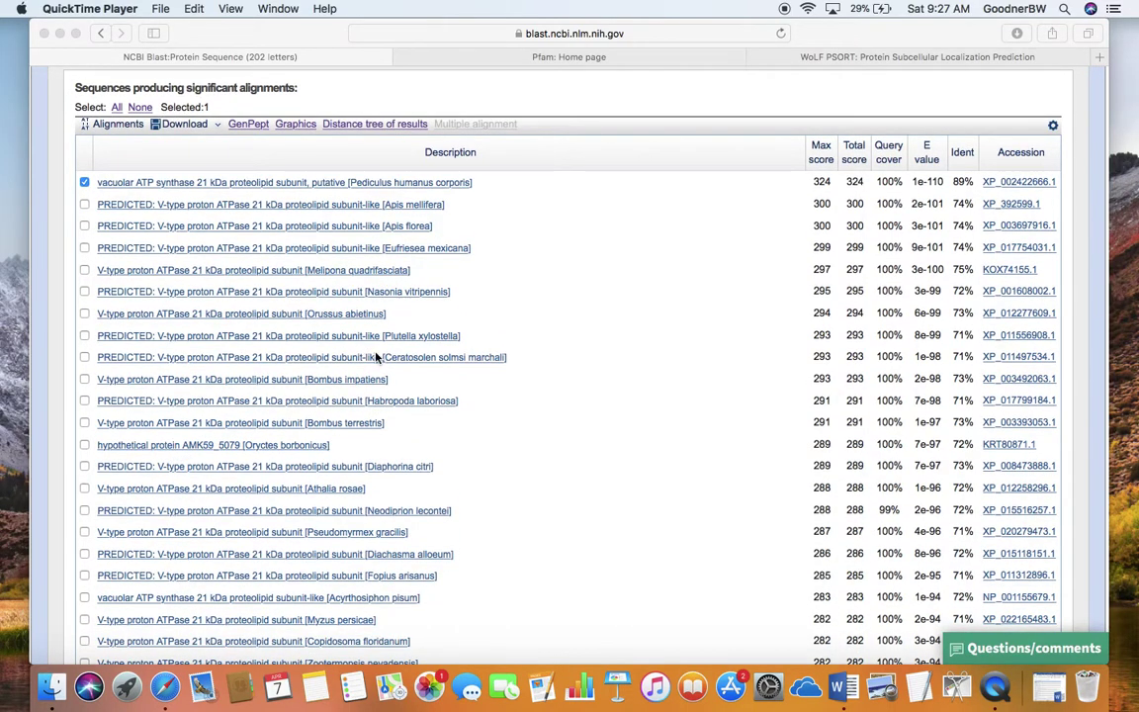
{"action": "scroll", "coordinate": [376, 360], "scroll_direction": "down", "scroll_amount": 1}
{"action": "scroll", "coordinate": [374, 360], "scroll_direction": "down", "scroll_amount": 20}
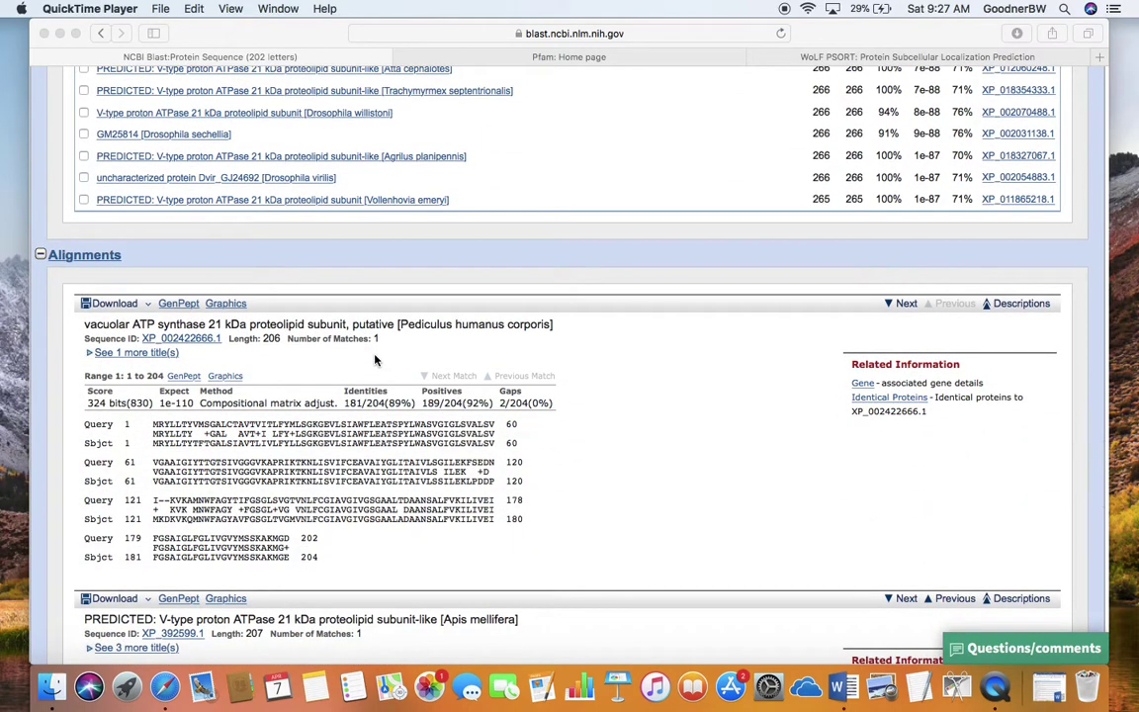
{"action": "scroll", "coordinate": [375, 360], "scroll_direction": "up", "scroll_amount": 20}
{"action": "scroll", "coordinate": [375, 360], "scroll_direction": "up", "scroll_amount": 10}
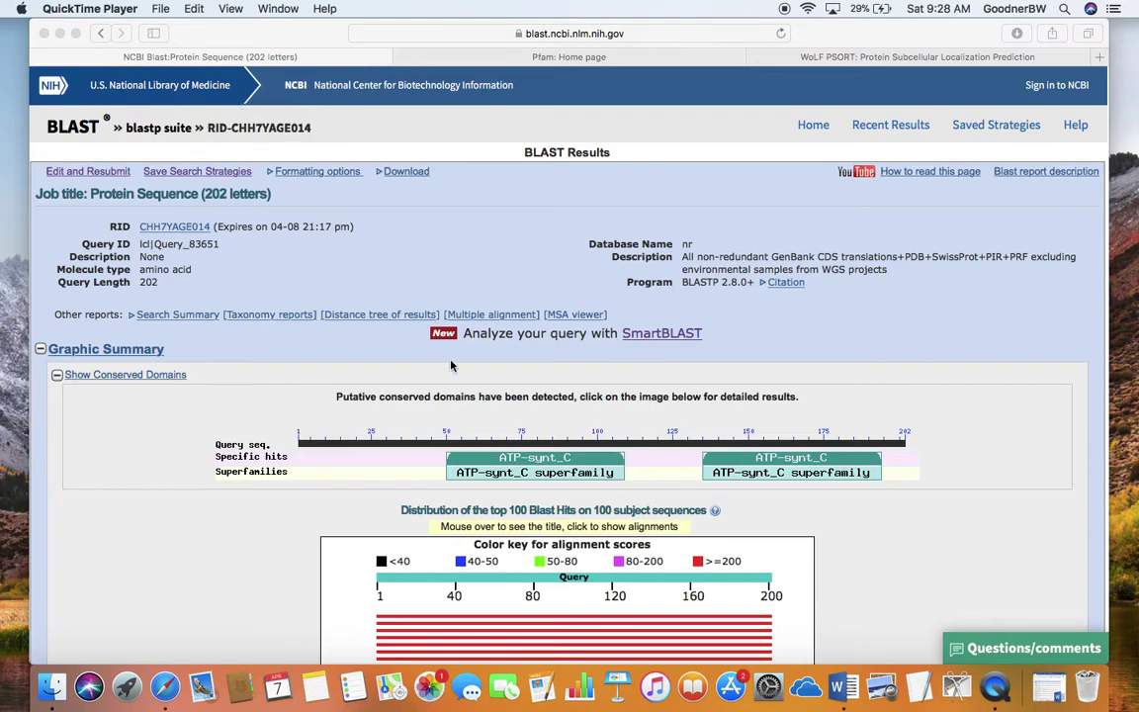
Open the detailed conserved domain results from the first ATP-synt_C superfamily hit and inspect the alignments of the first ATP-synt_C and V_ATP_synt_C hits
{"action": "left_click", "coordinate": [532, 476]}
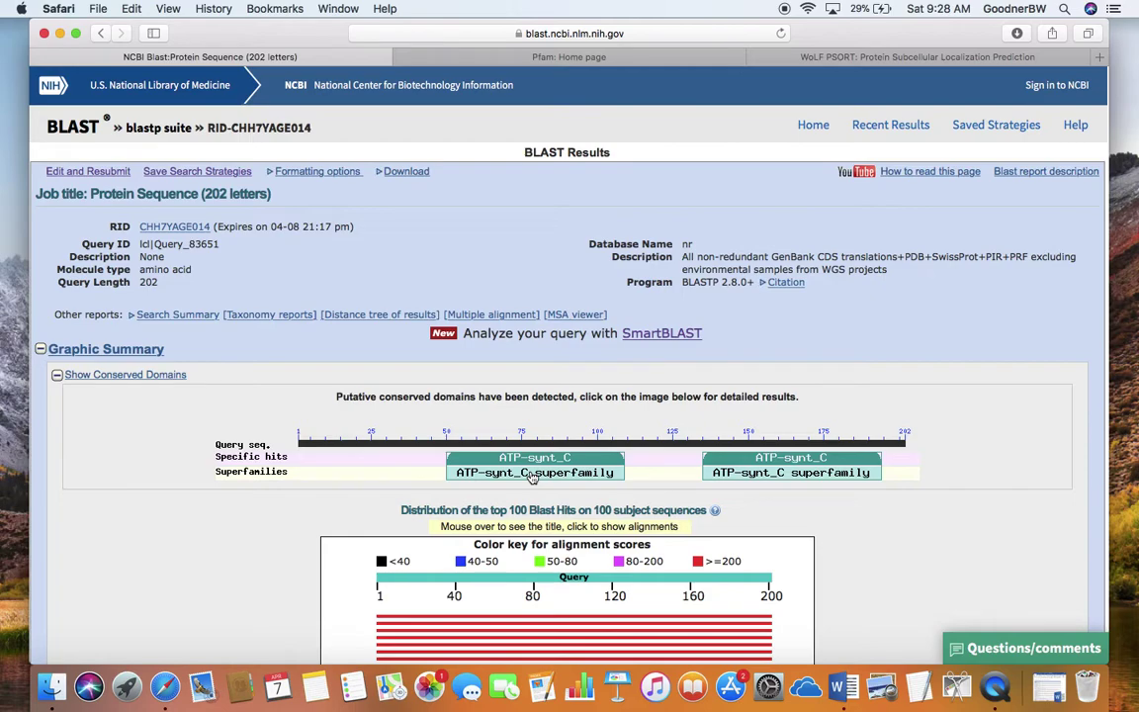
{"action": "left_click", "coordinate": [532, 474]}
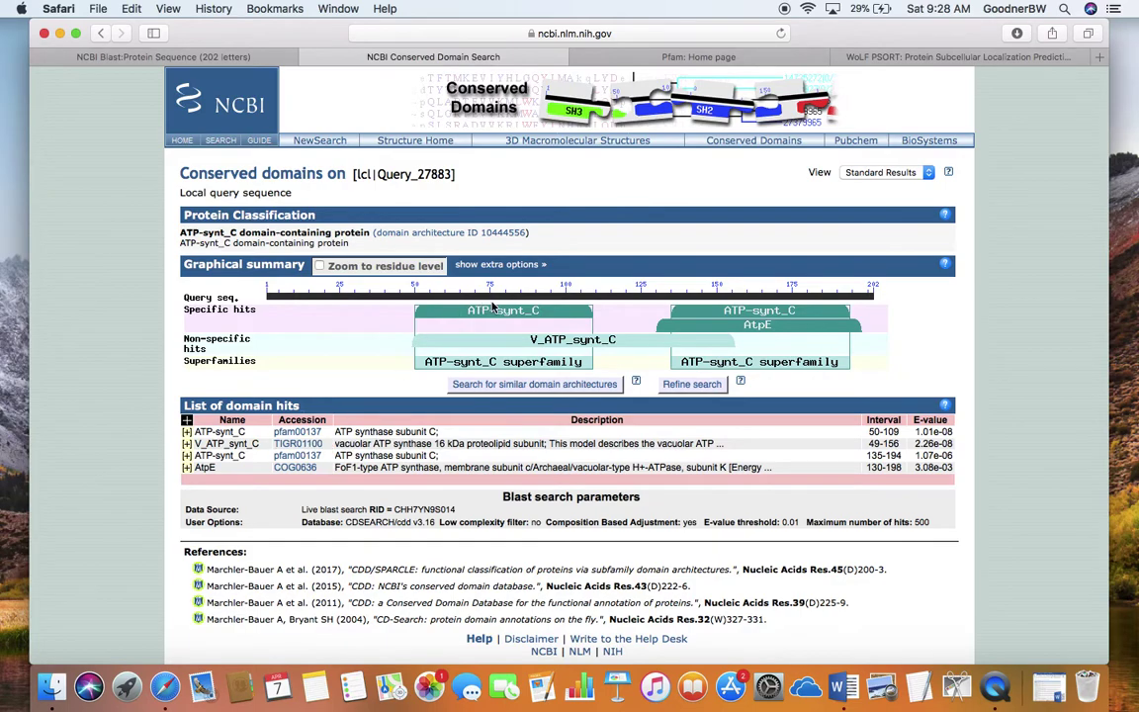
{"action": "mouse_move", "coordinate": [428, 317]}
{"action": "left_click", "coordinate": [186, 432]}
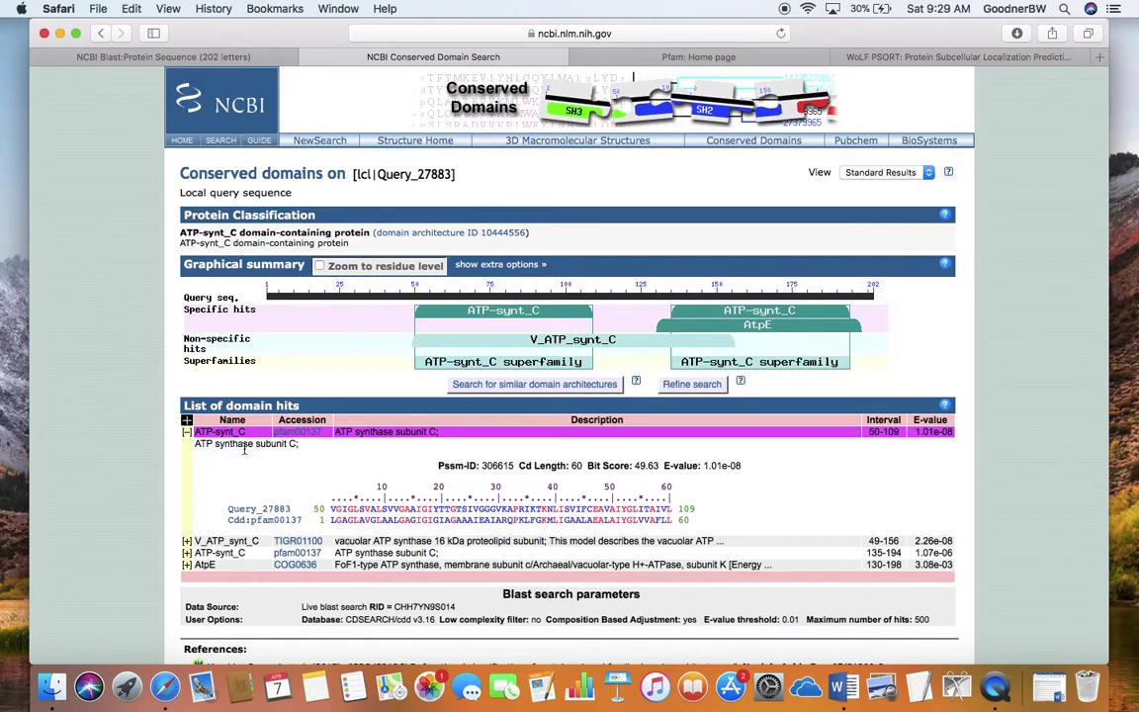
{"action": "left_click", "coordinate": [187, 432]}
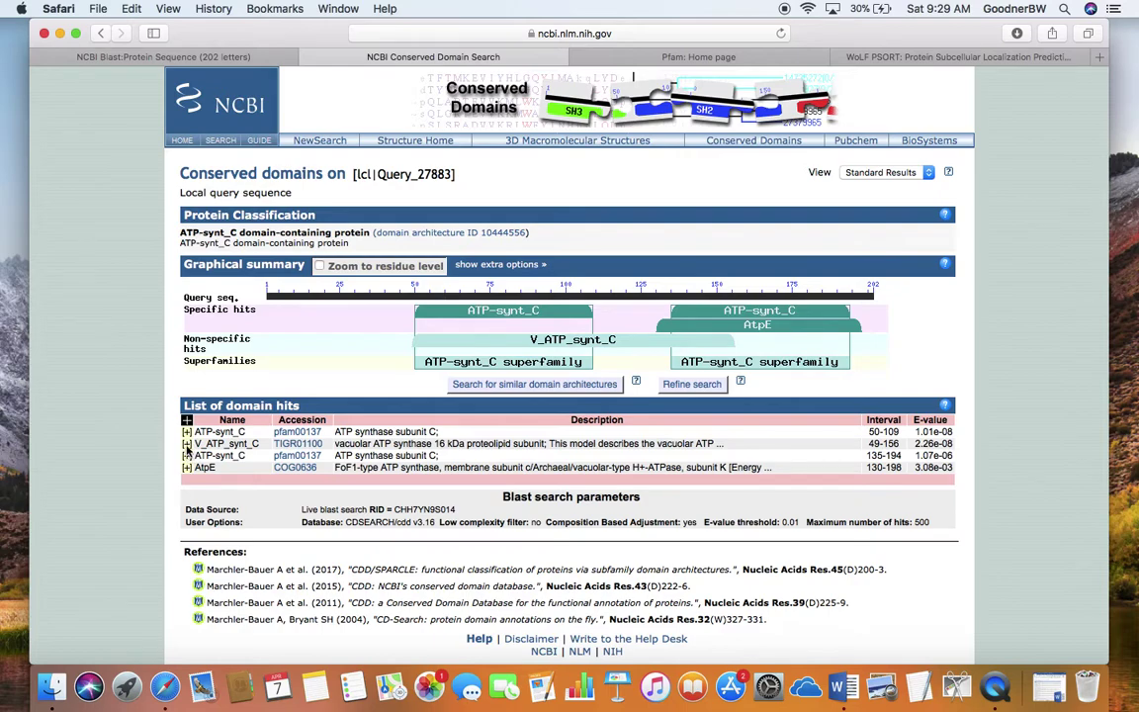
{"action": "left_click", "coordinate": [187, 444]}
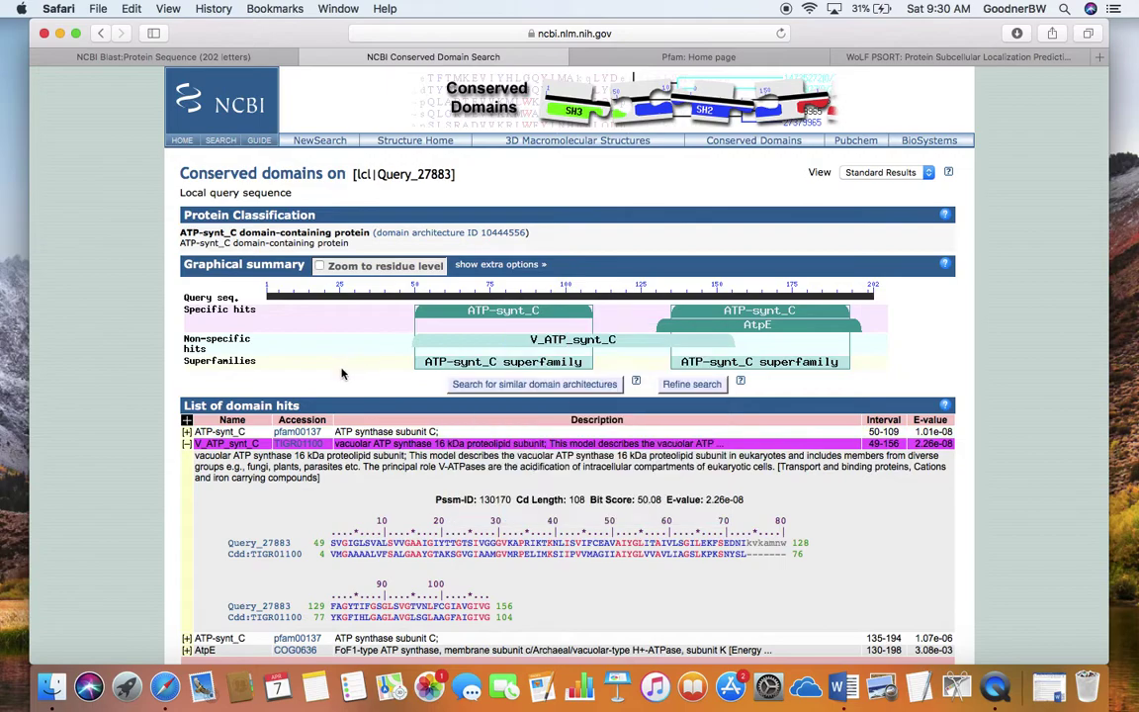
Switch to Pfam, return to the sequence search results and show the alignment of the first ATP-synt_C match
{"action": "left_click", "coordinate": [641, 59]}
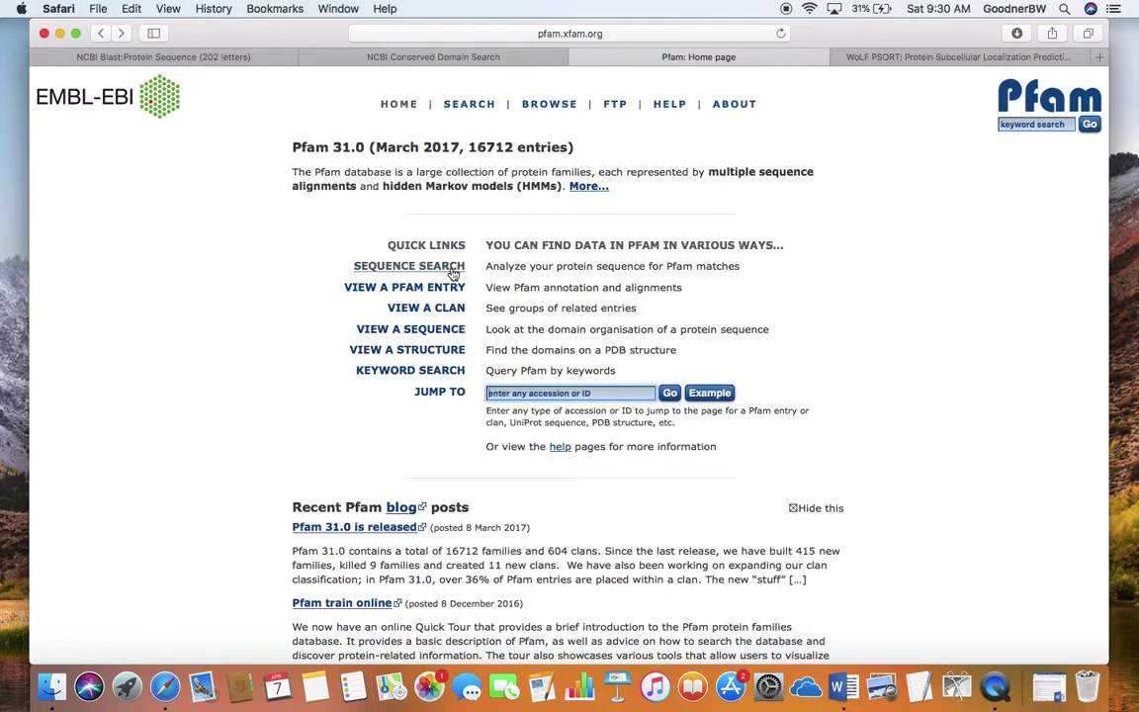
{"action": "left_click", "coordinate": [122, 36]}
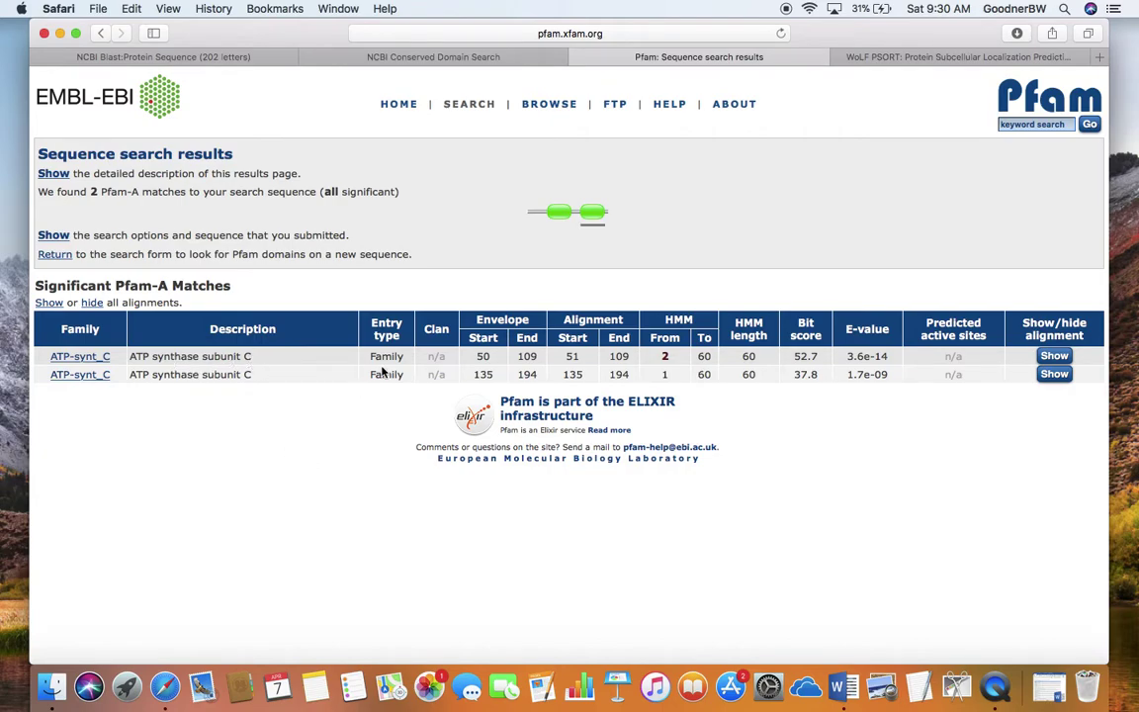
{"action": "left_click", "coordinate": [1054, 356]}
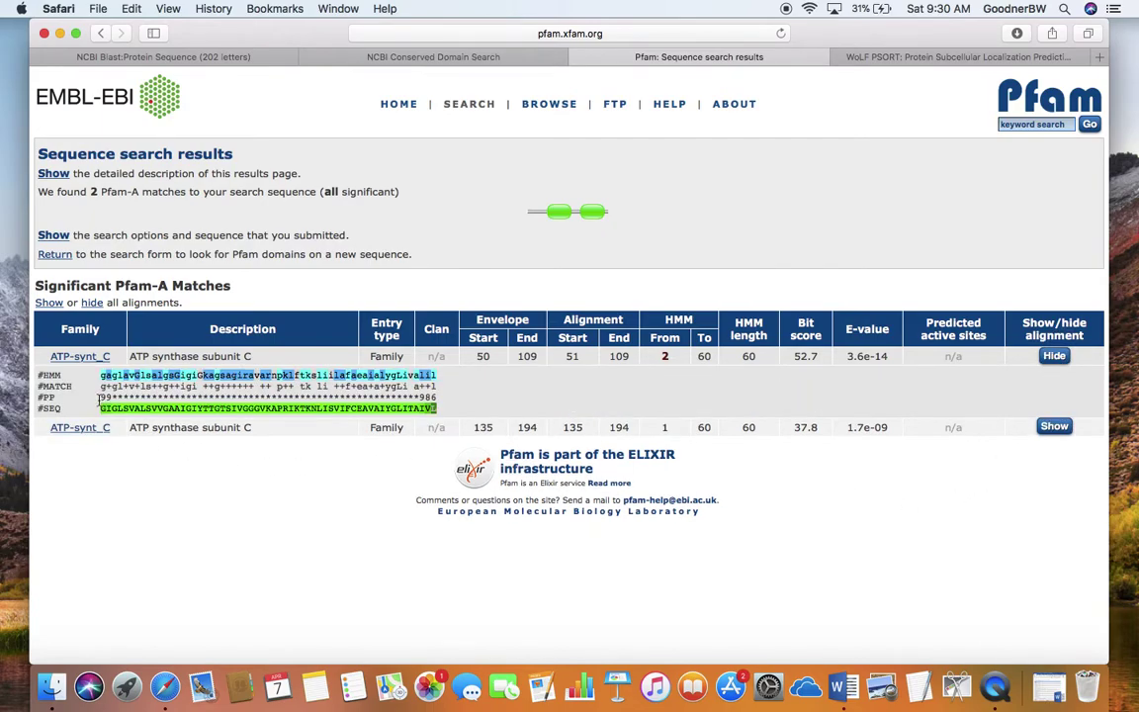
{"action": "mouse_move", "coordinate": [106, 397]}
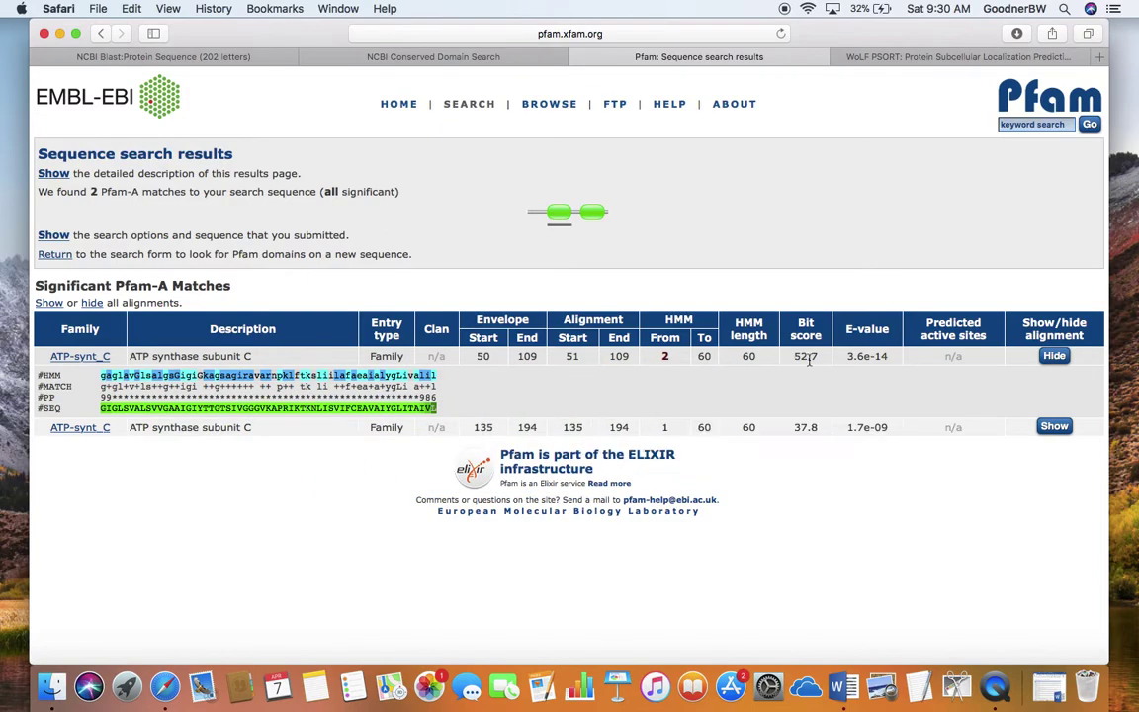
Open the Pfam family page for ATP-synt_C and read its summary on ATP synthase subunit C
{"action": "left_click", "coordinate": [108, 360]}
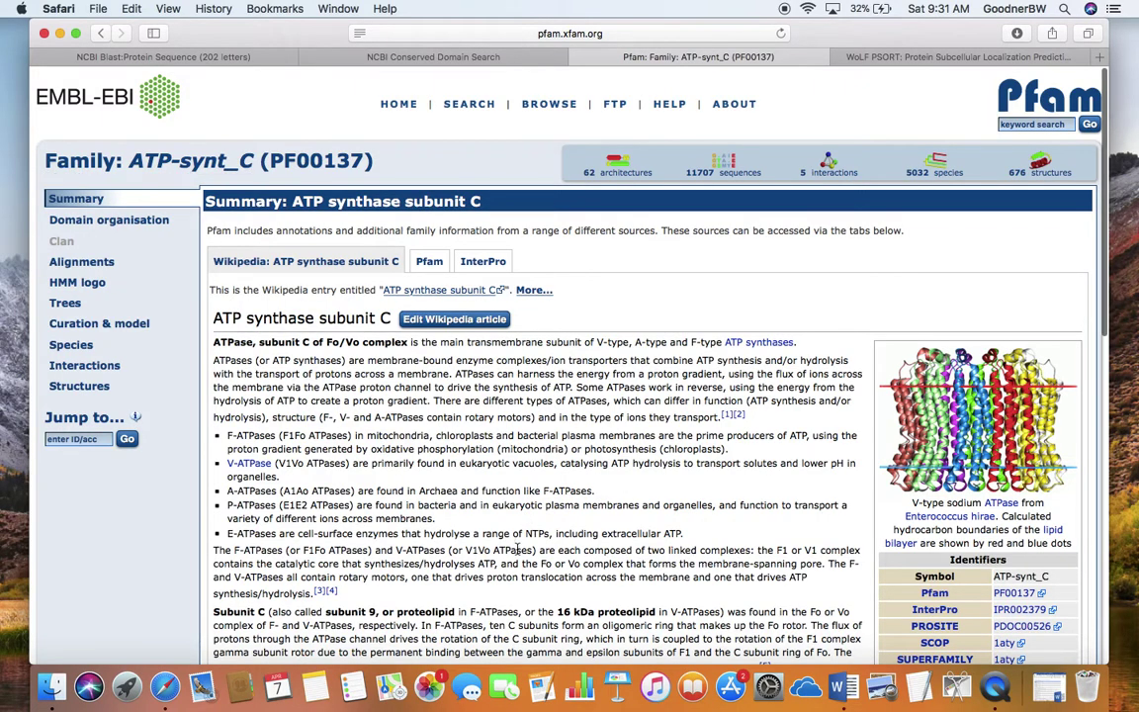
{"action": "scroll", "coordinate": [524, 524], "scroll_direction": "down", "scroll_amount": 2}
{"action": "scroll", "coordinate": [515, 549], "scroll_direction": "up", "scroll_amount": 2}
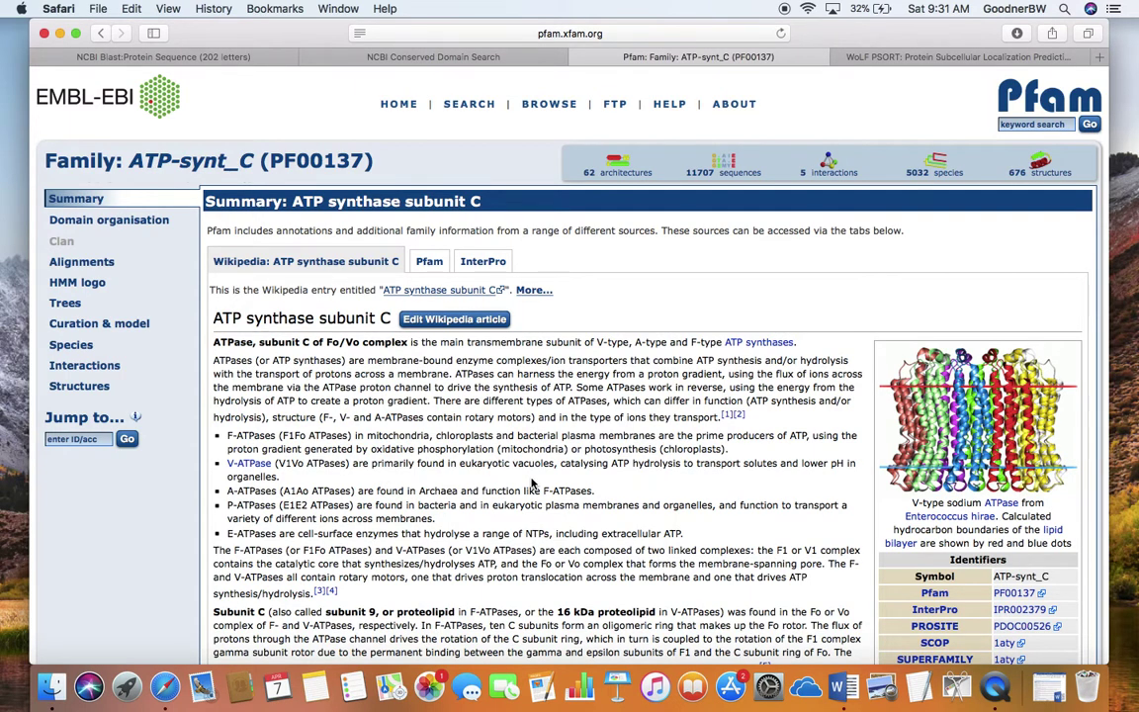
{"action": "scroll", "coordinate": [526, 554], "scroll_direction": "down", "scroll_amount": 5}
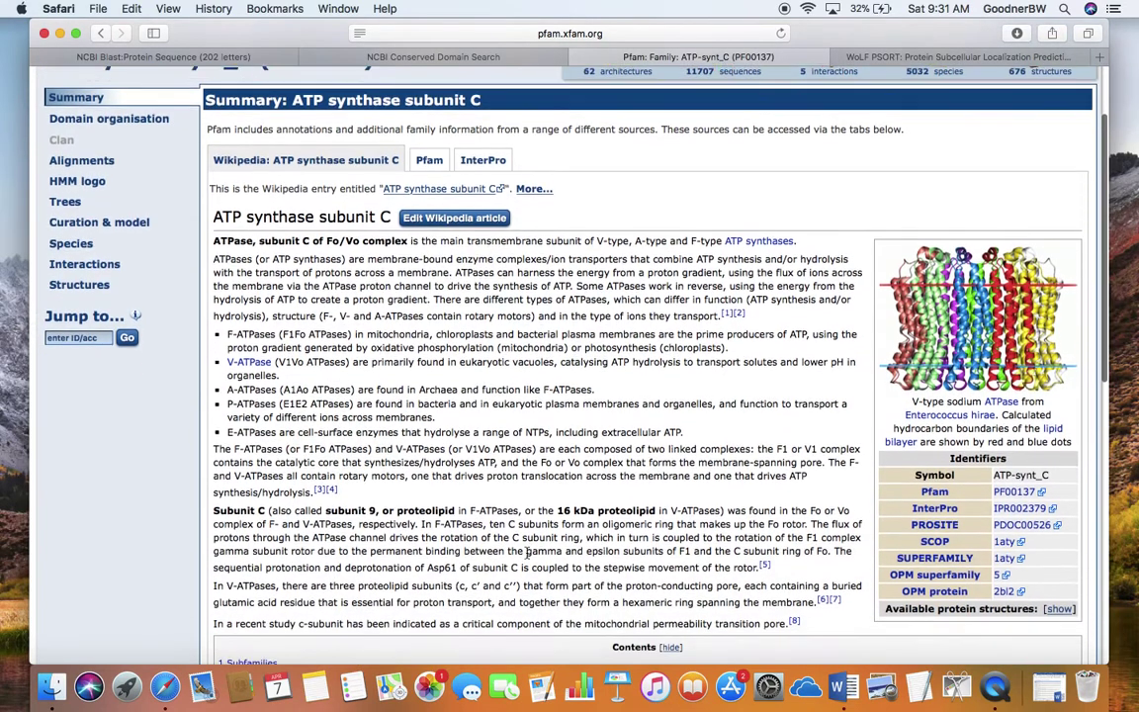
{"action": "scroll", "coordinate": [527, 554], "scroll_direction": "down", "scroll_amount": 2}
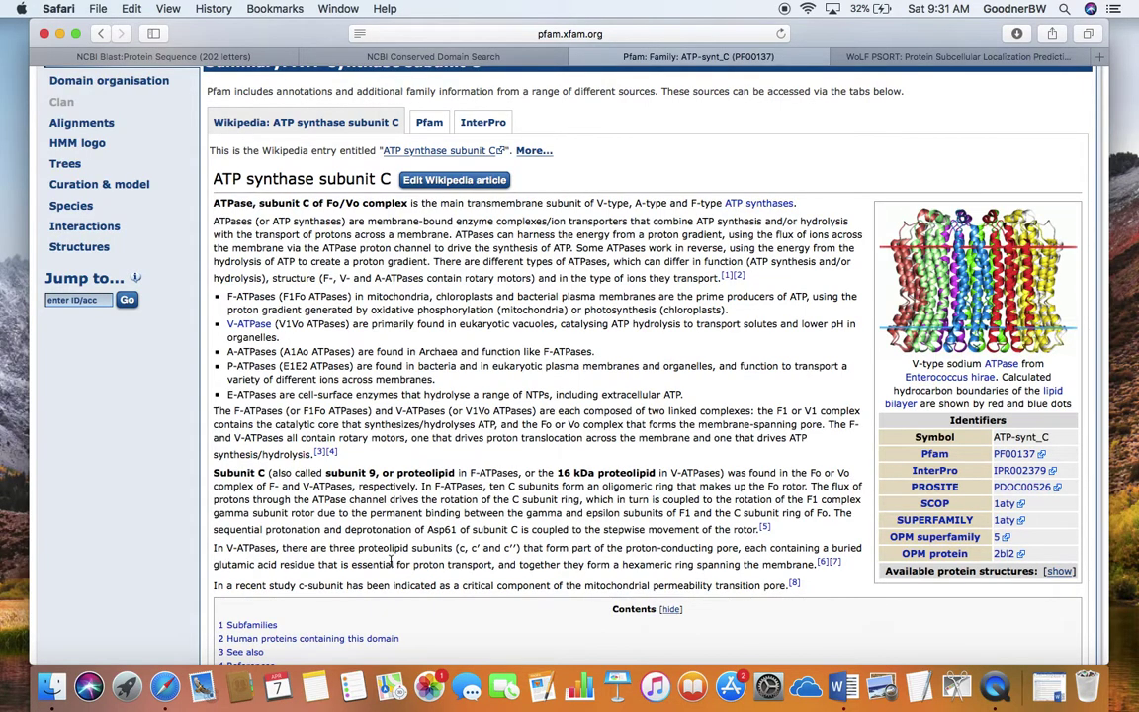
{"action": "scroll", "coordinate": [392, 560], "scroll_direction": "up", "scroll_amount": 5}
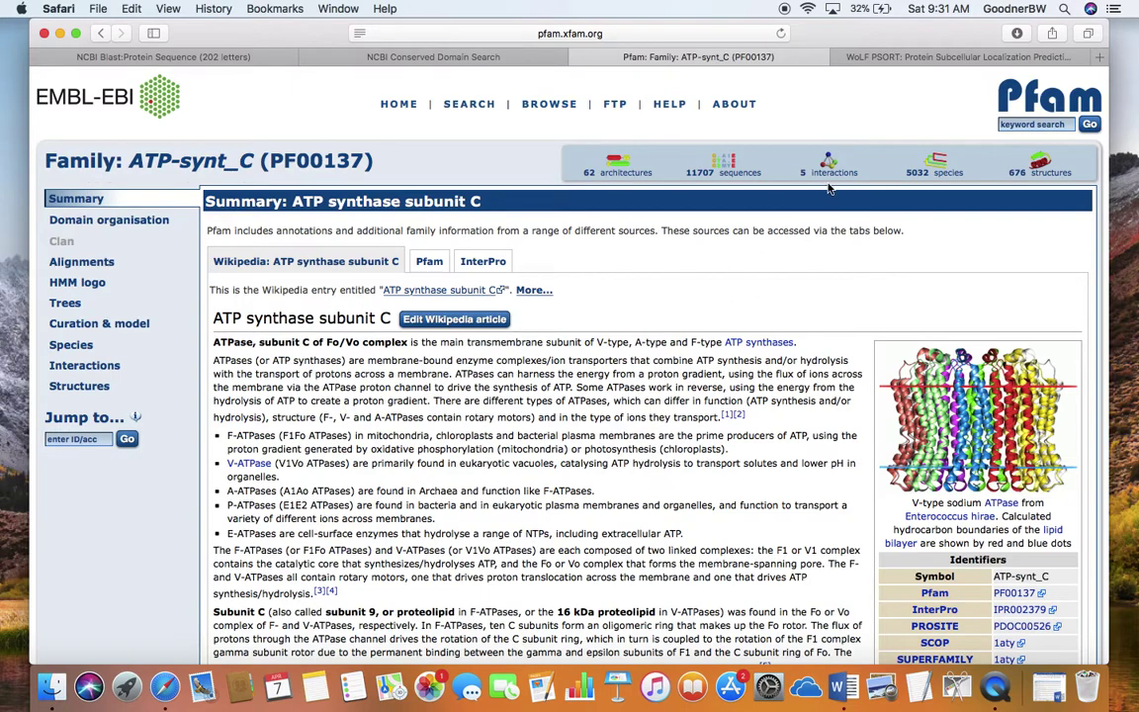
Switch to WoLF PSORT, bring up the PHUM04600 localization prediction and examine its detailed nearest-neighbor and feature value tables
{"action": "left_click", "coordinate": [889, 59]}
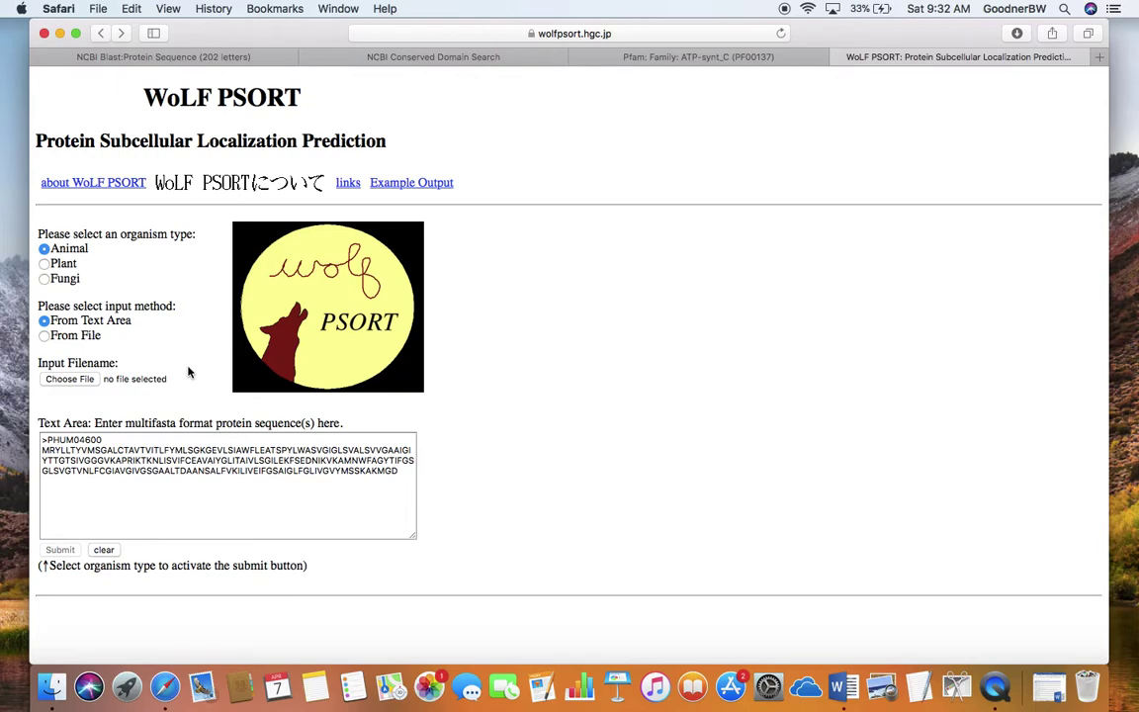
{"action": "left_click", "coordinate": [120, 33]}
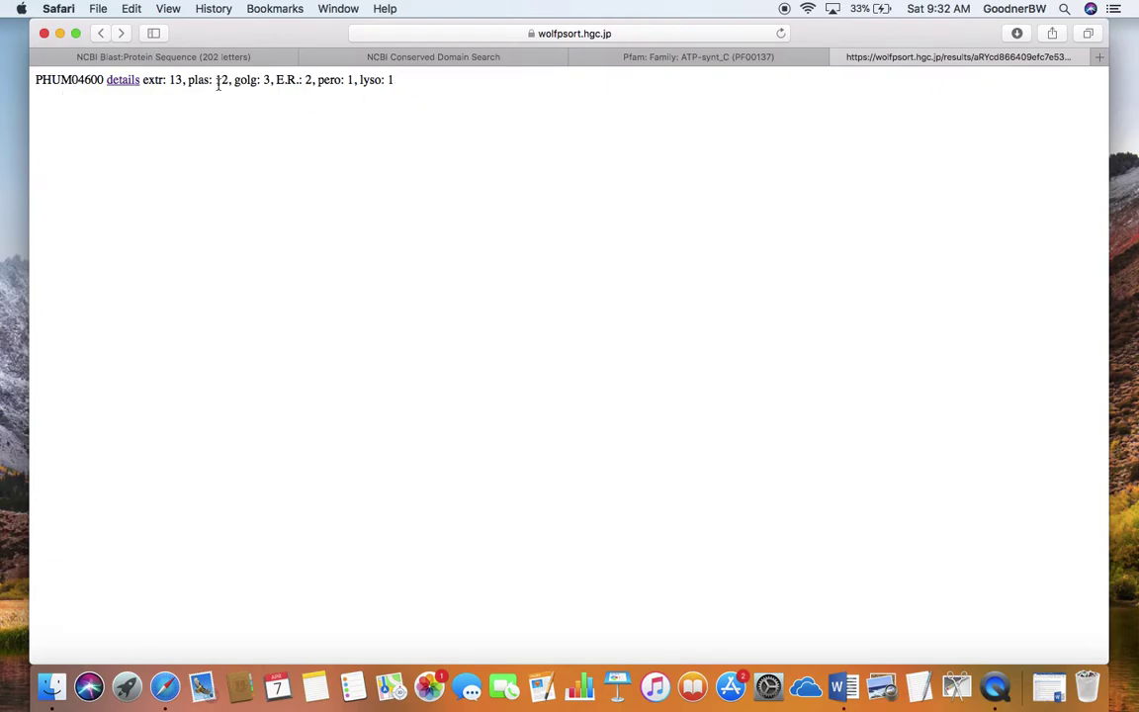
{"action": "left_click", "coordinate": [123, 83]}
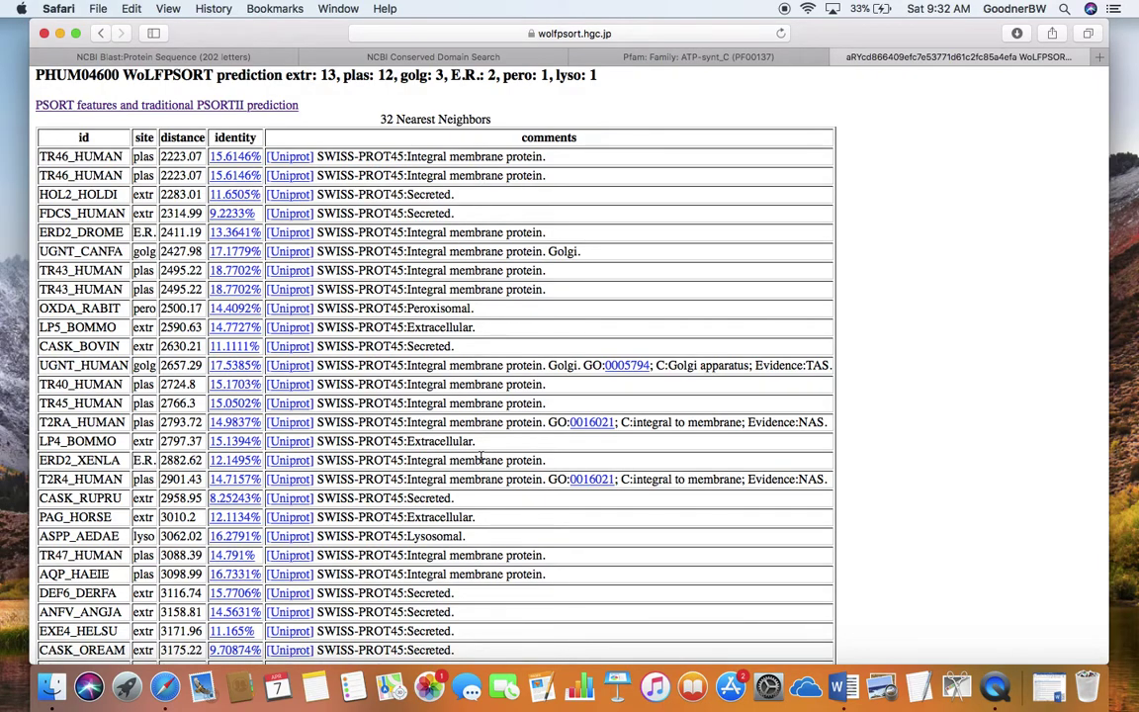
{"action": "scroll", "coordinate": [481, 454], "scroll_direction": "down", "scroll_amount": 1}
{"action": "scroll", "coordinate": [482, 455], "scroll_direction": "down", "scroll_amount": 8}
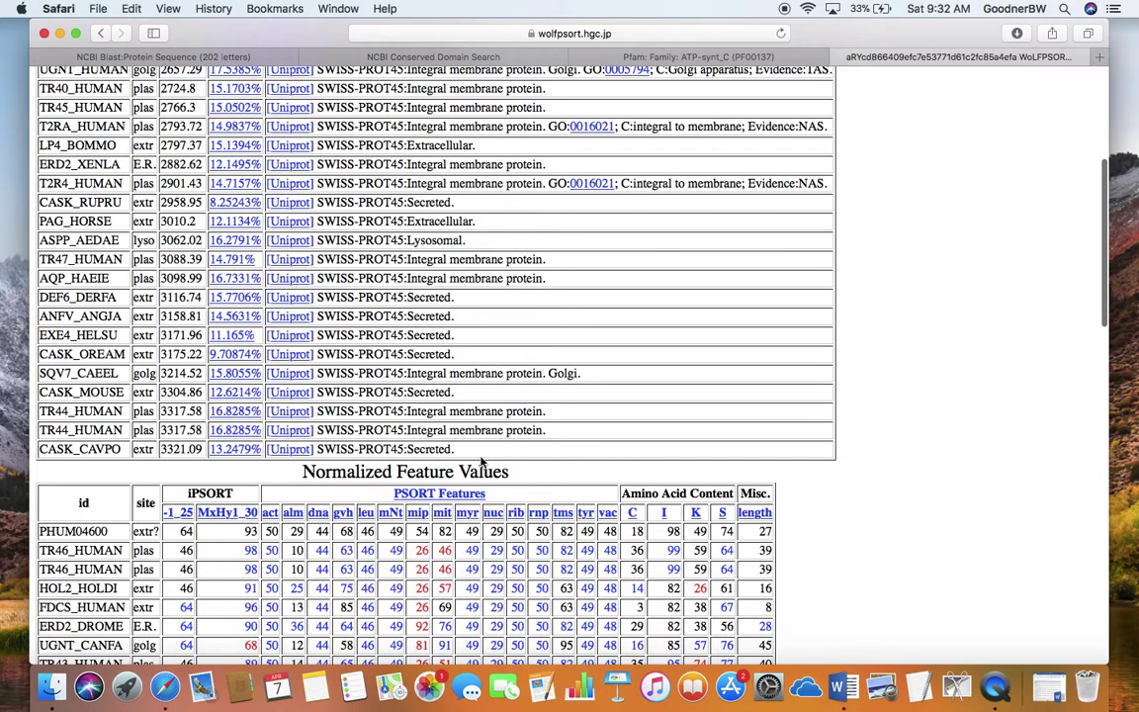
{"action": "scroll", "coordinate": [482, 460], "scroll_direction": "down", "scroll_amount": 16}
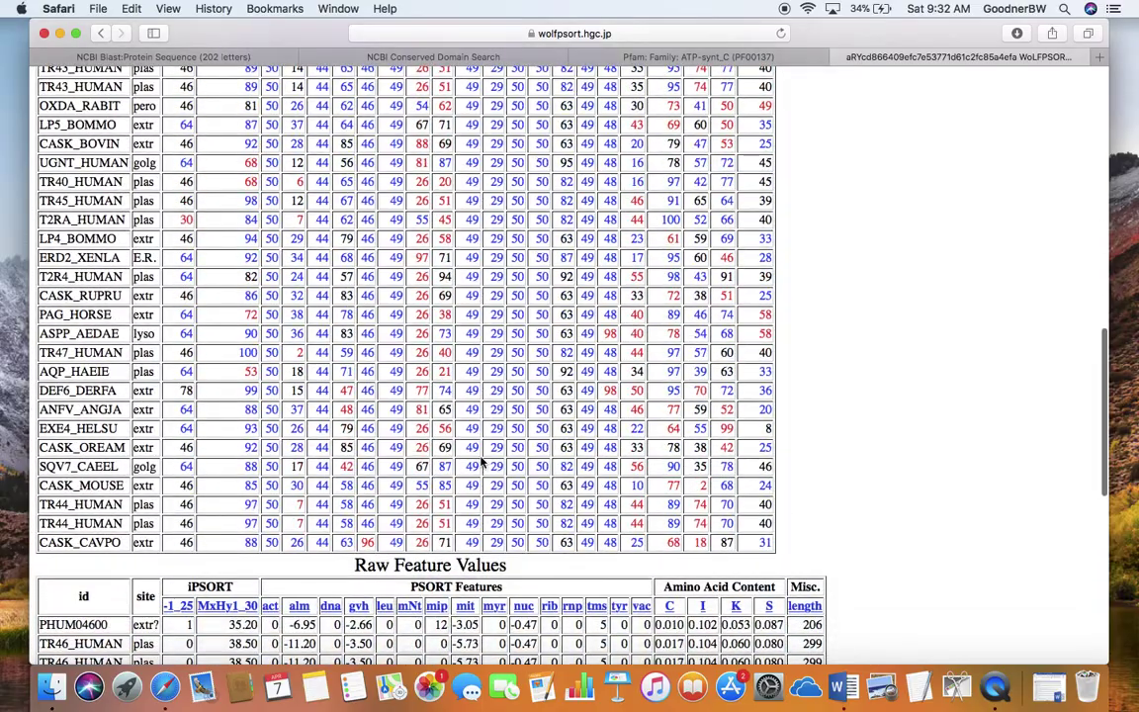
{"action": "scroll", "coordinate": [482, 462], "scroll_direction": "up", "scroll_amount": 20}
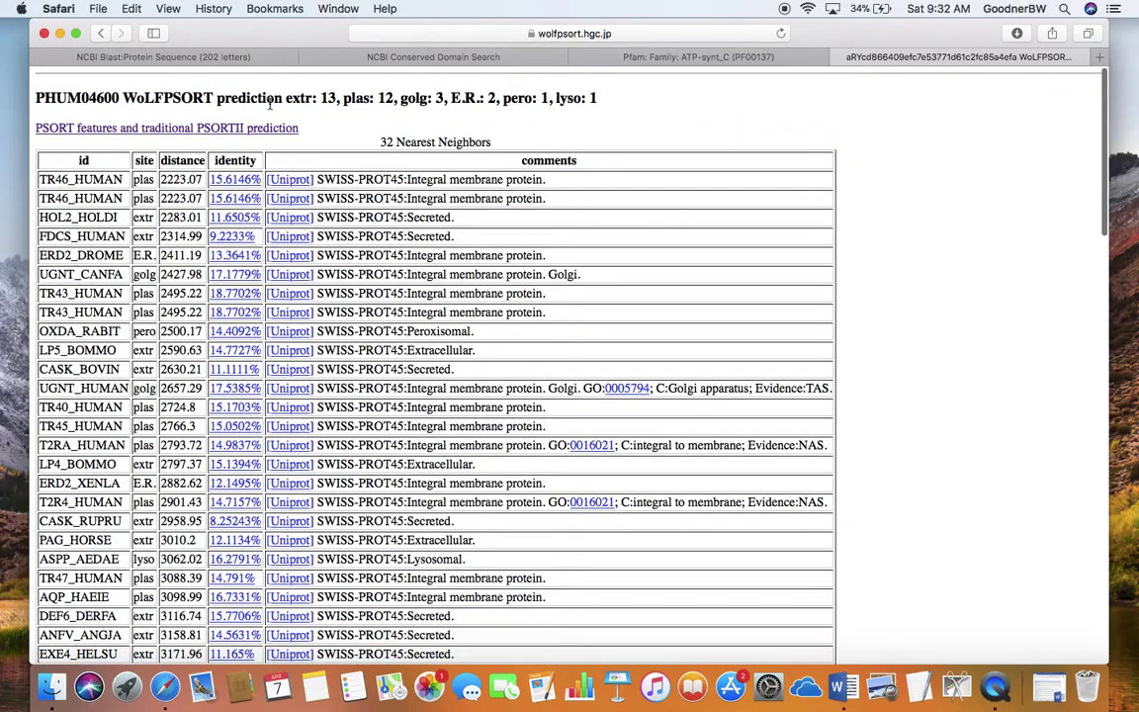
Open the PSORT features and traditional PSORTII prediction for PHUM04600 and examine the transmembrane, topology and targeting signal sections
{"action": "left_click", "coordinate": [185, 133]}
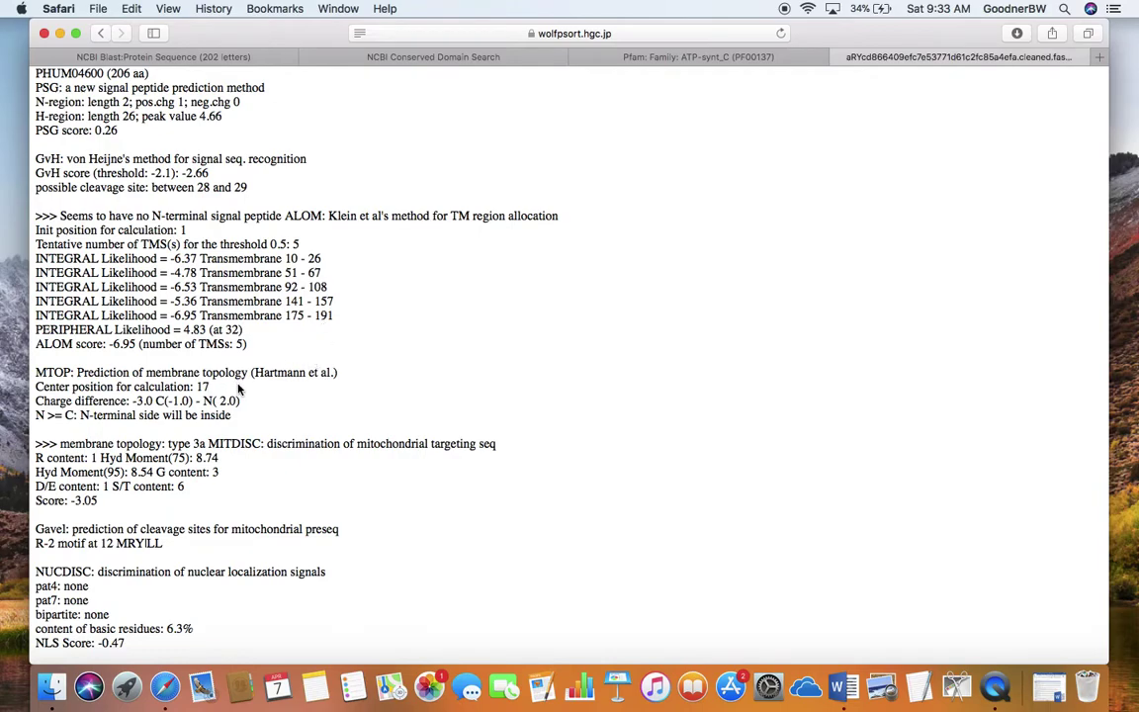
{"action": "scroll", "coordinate": [258, 445], "scroll_direction": "down", "scroll_amount": 4}
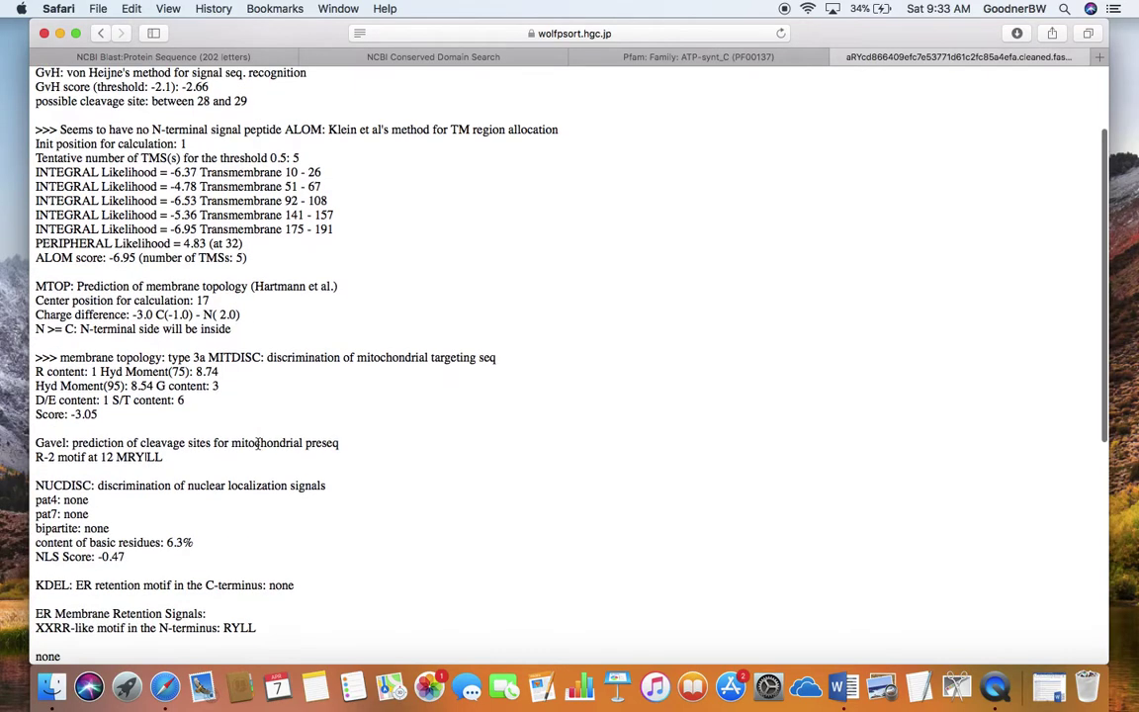
{"action": "scroll", "coordinate": [258, 445], "scroll_direction": "down", "scroll_amount": 1}
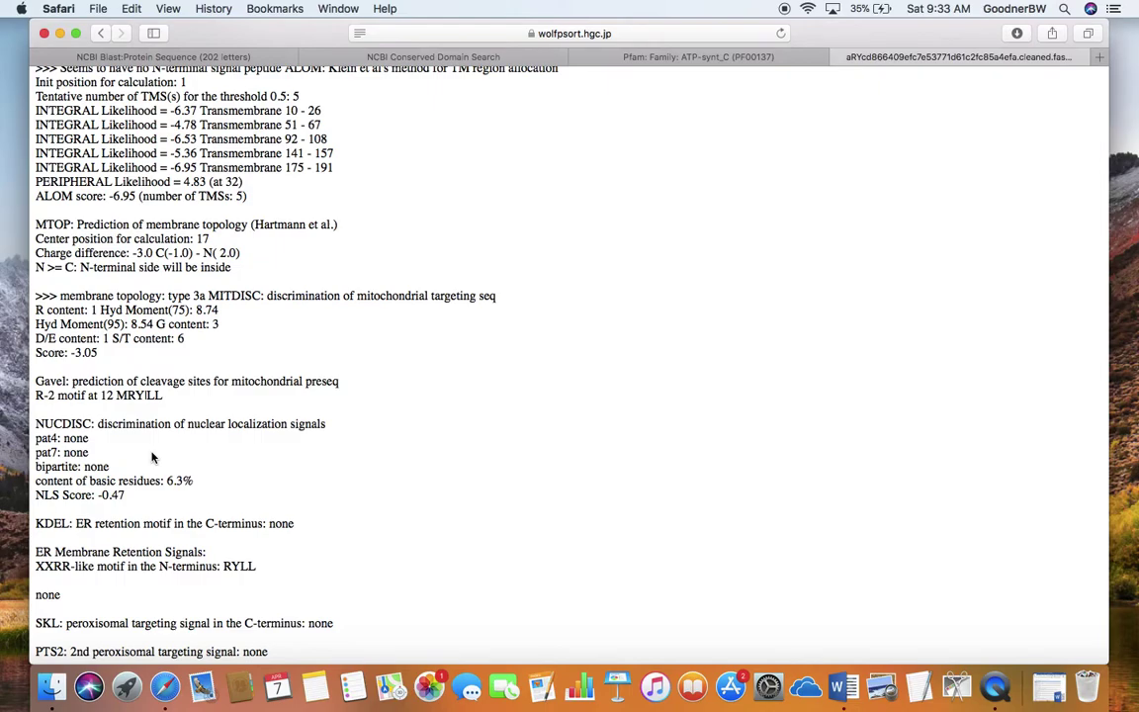
{"action": "scroll", "coordinate": [153, 457], "scroll_direction": "down", "scroll_amount": 7}
{"action": "scroll", "coordinate": [153, 456], "scroll_direction": "down", "scroll_amount": 2}
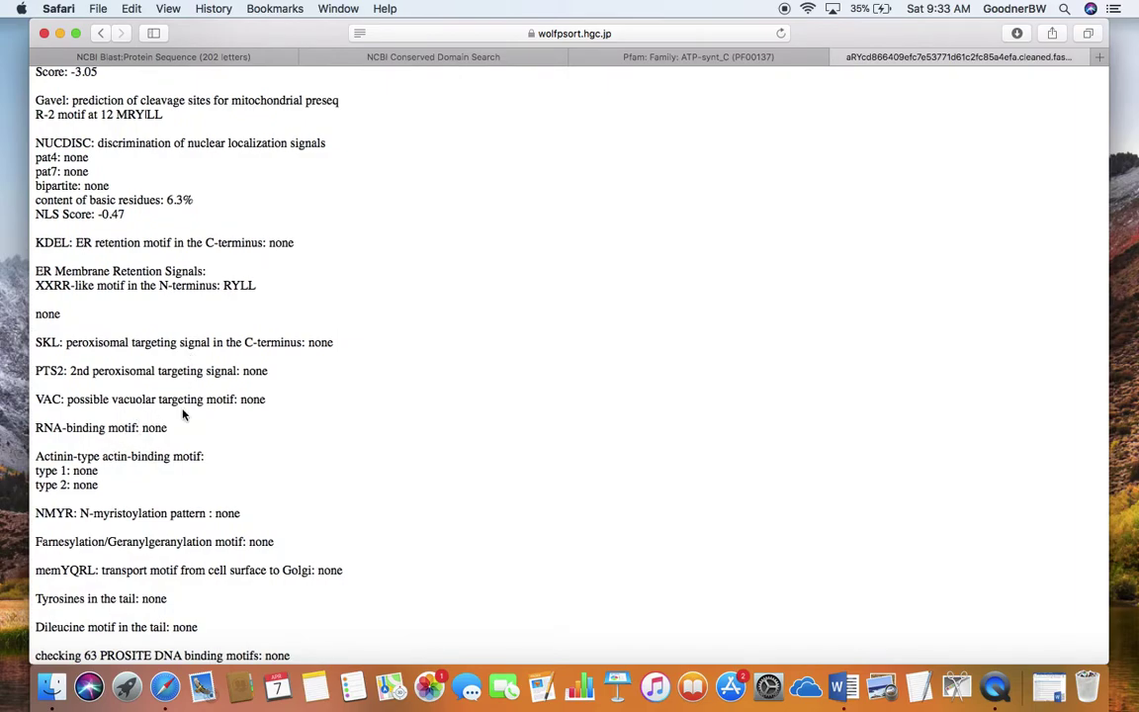
{"action": "scroll", "coordinate": [214, 435], "scroll_direction": "up", "scroll_amount": 4}
{"action": "scroll", "coordinate": [215, 433], "scroll_direction": "up", "scroll_amount": 5}
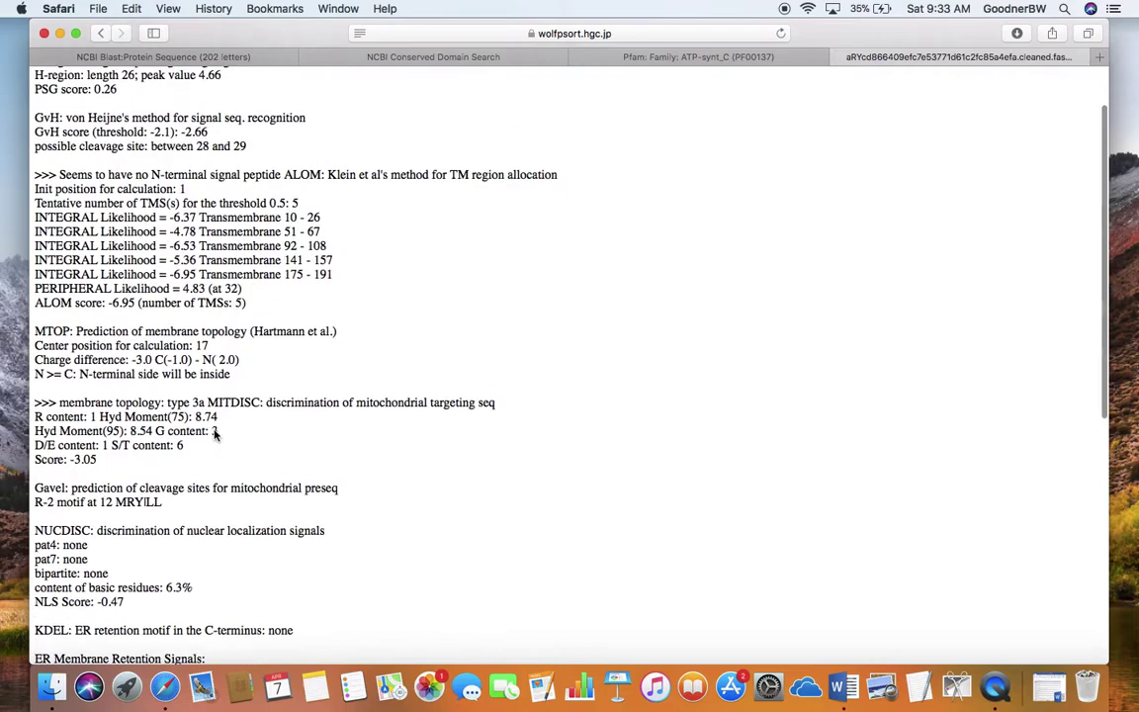